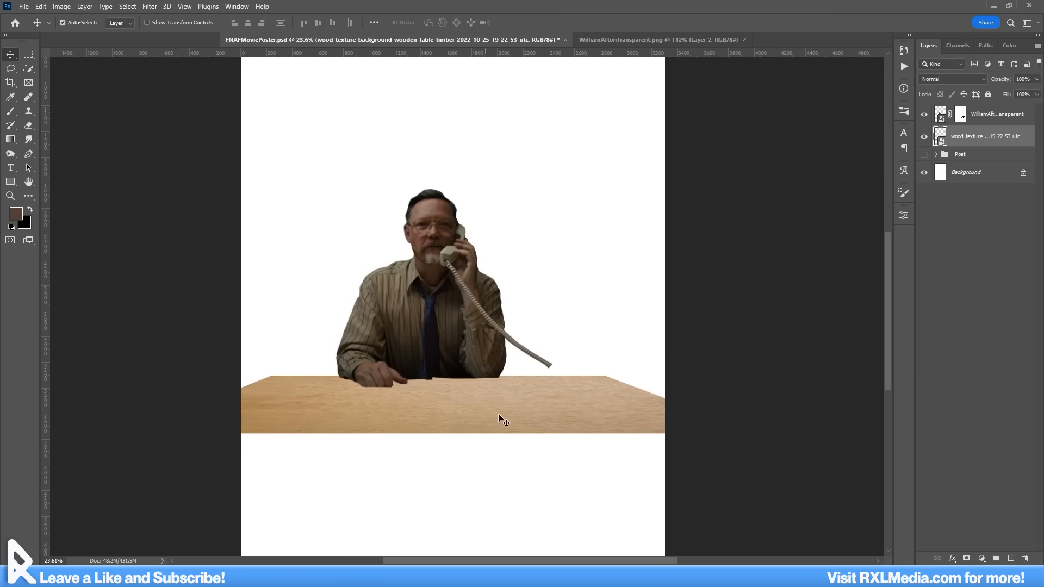
Step: Position the wooden tabletop in front of the man and stretch the Desk.H09.2k model wider beneath it
mouse_move(499, 420)
left_mouse_down()
mouse_move(493, 406)
mouse_move(518, 409)
mouse_move(496, 423)
left_mouse_up()
scroll(494, 397, "up", 6)
scroll(492, 407, "down", 7)
key("ctrl+t")
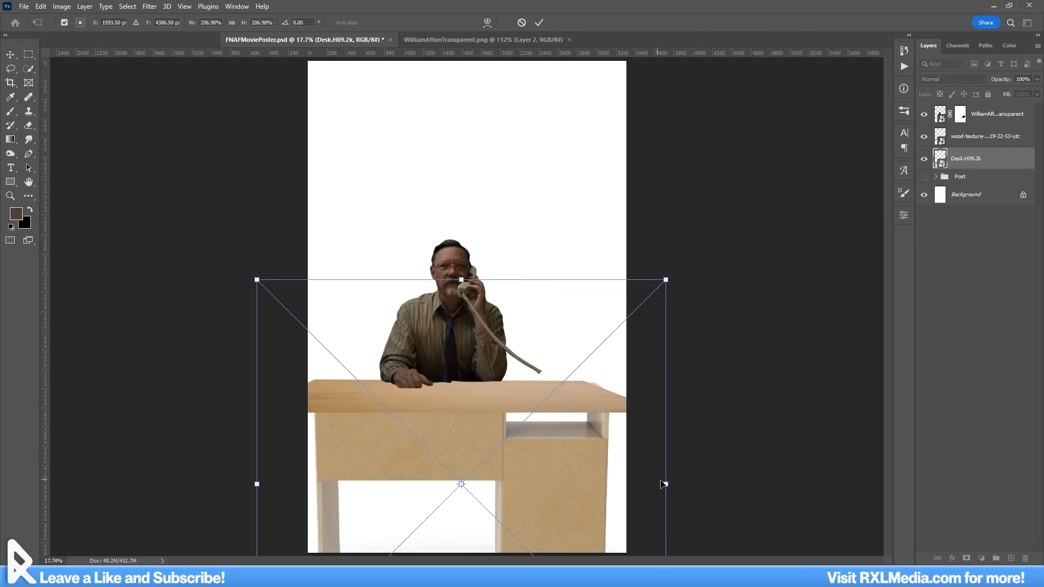
left_click_drag(256, 485, 240, 486)
key("Return")
scroll(533, 454, "up", 5)
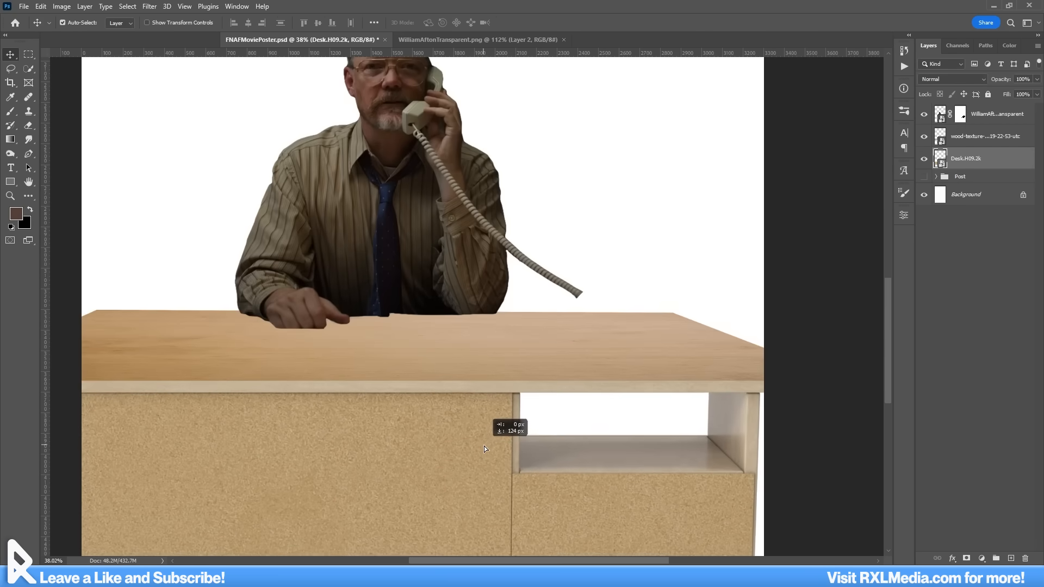
scroll(504, 452, "down", 5)
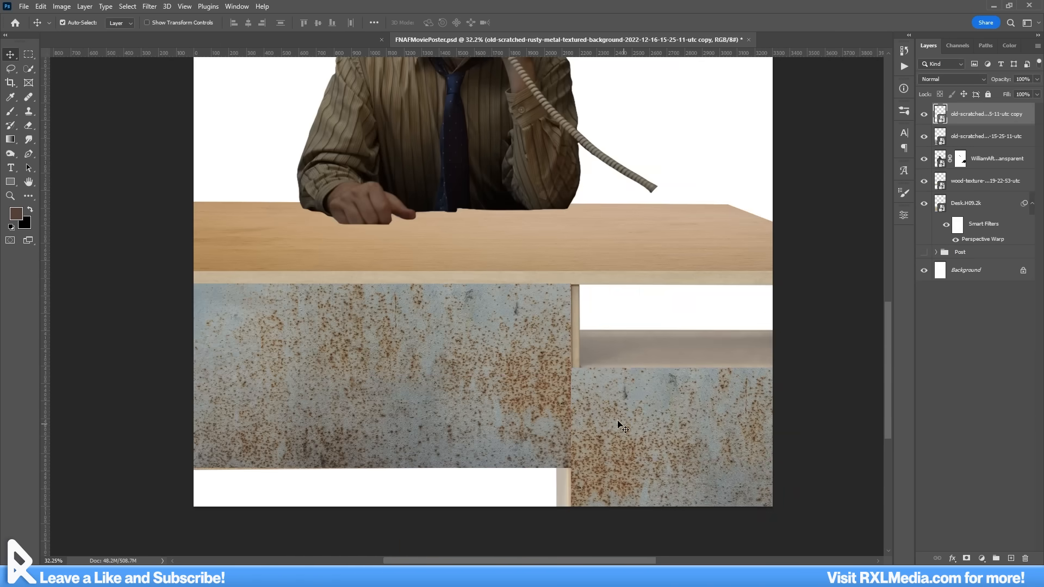
scroll(621, 425, "up", 6)
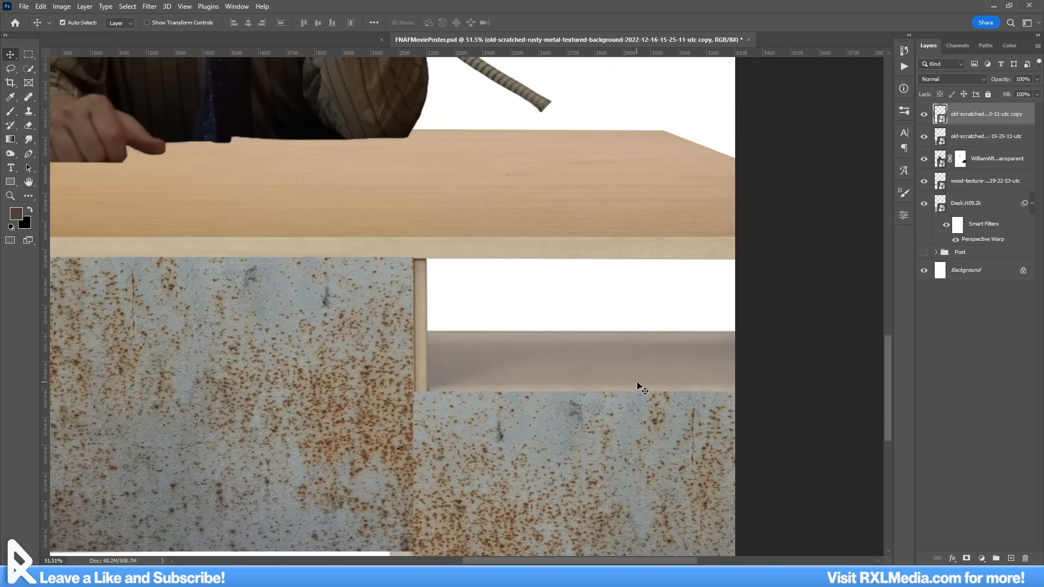
Step: Duplicate the rusty metal texture and distort the copy's corners to cover the surface inside the desk's open shelf
scroll(638, 387, "down", 8)
left_click_drag(621, 429, 621, 357)
left_click(40, 6)
mouse_move(68, 254)
left_click(201, 302)
left_click_drag(532, 321, 538, 365)
left_click_drag(532, 458, 539, 390)
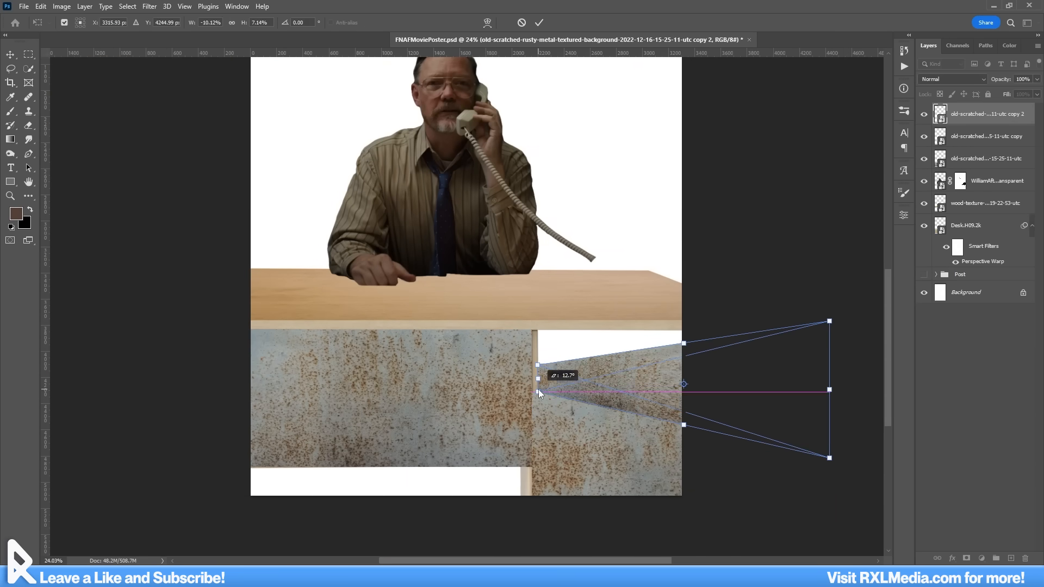
left_click_drag(829, 458, 682, 392)
left_click_drag(829, 321, 682, 363)
Step: Refine the corners of the rusty metal copy so they meet the inner edges of the open shelf
scroll(546, 391, "up", 7)
left_click_drag(473, 393, 487, 392)
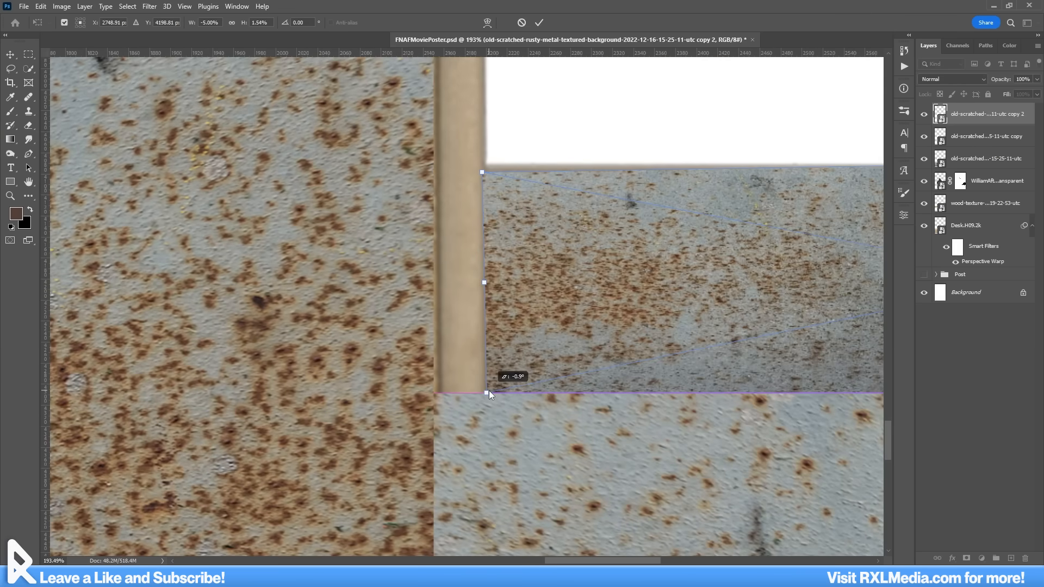
left_click_drag(482, 172, 485, 166)
scroll(550, 246, "down", 4)
scroll(609, 288, "right", 5)
left_click_drag(499, 297, 505, 297)
left_click(41, 6)
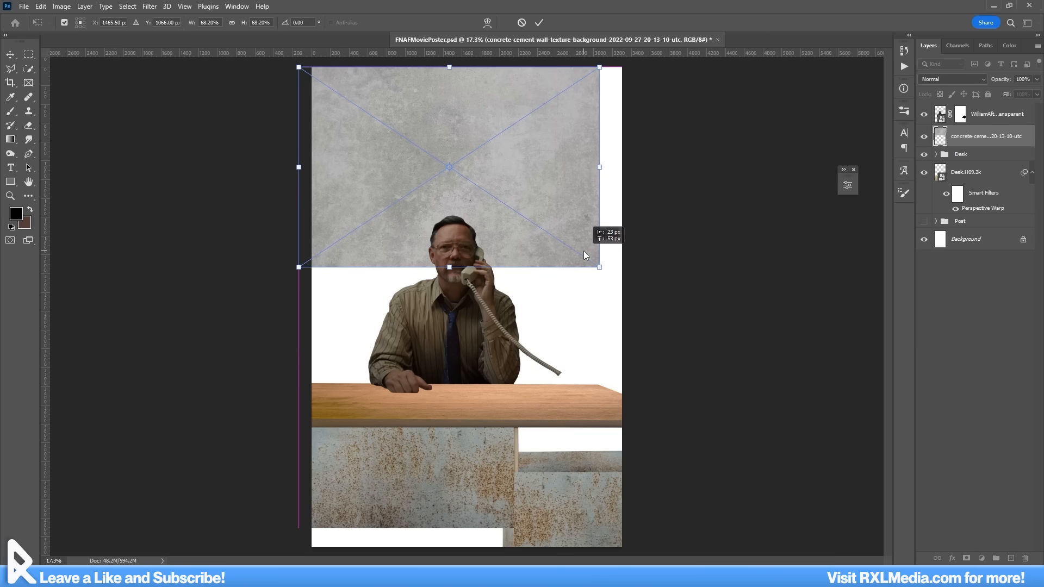
Step: Cover the wall behind the man with concrete texture pieces and brush the Wall Right mask to blend their seams
left_click_drag(583, 250, 540, 214)
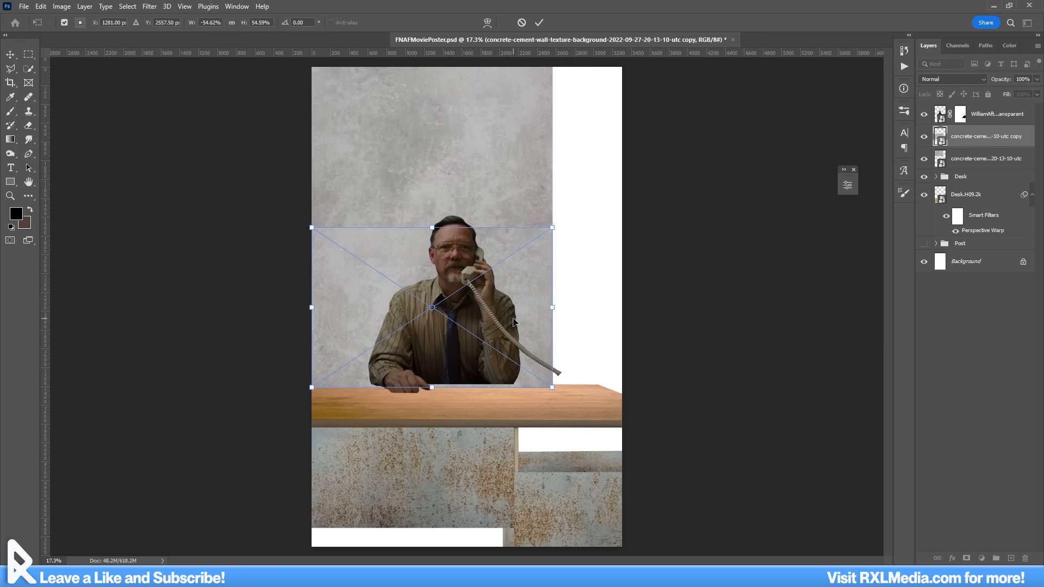
right_click(539, 296)
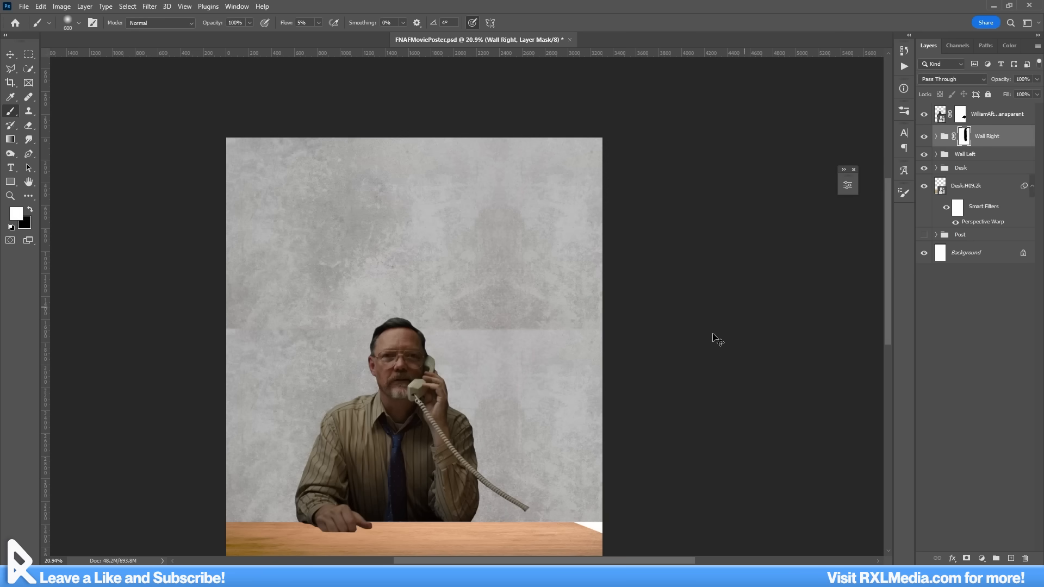
left_click_drag(457, 305, 464, 263)
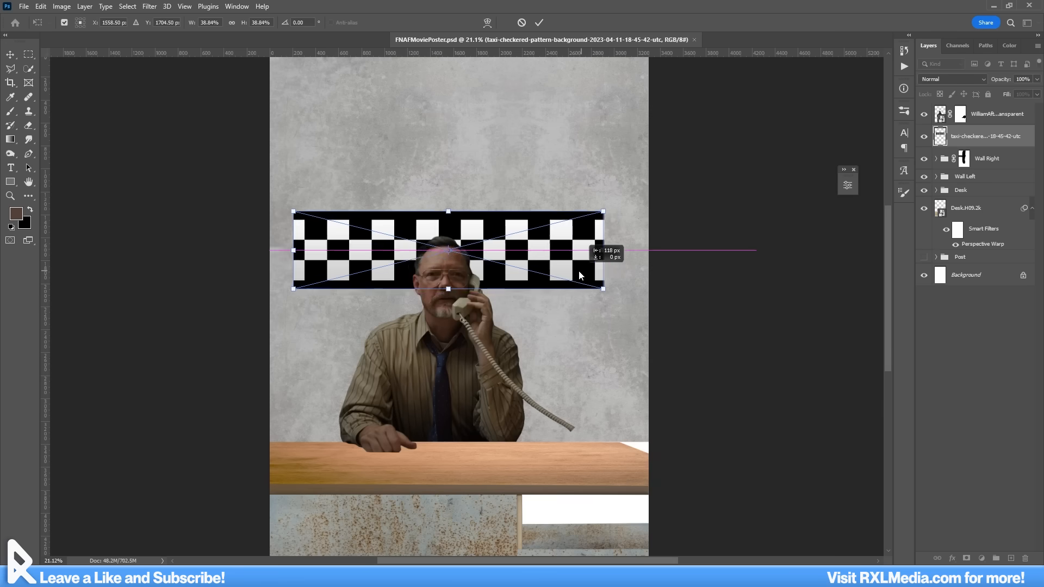
Step: Align the checkered strip with the poster's left edge and fill its top and bottom borders red on the Color Fill 11 mask
left_click_drag(579, 270, 465, 269)
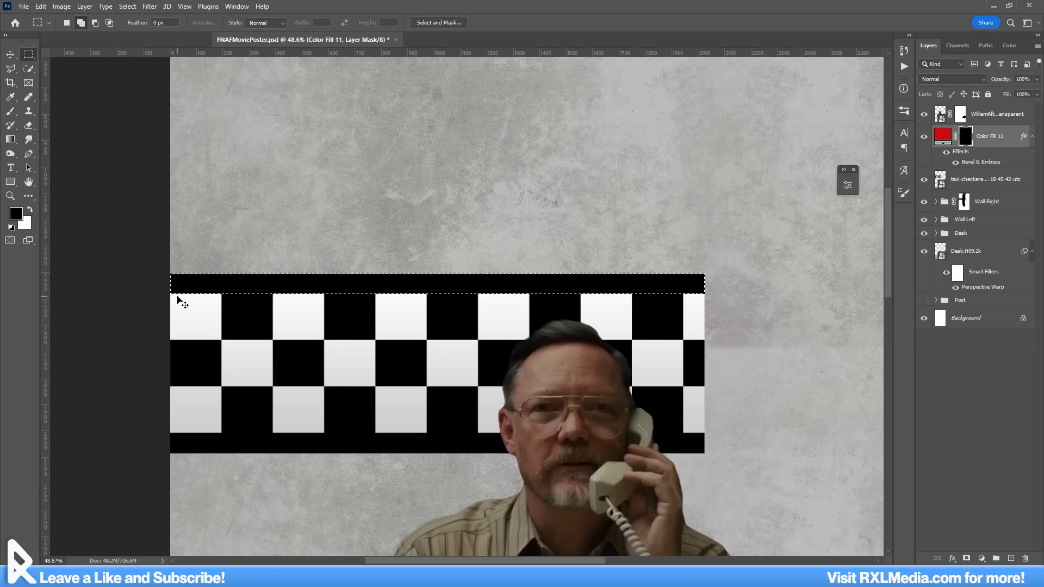
key("ctrl+BackSpace")
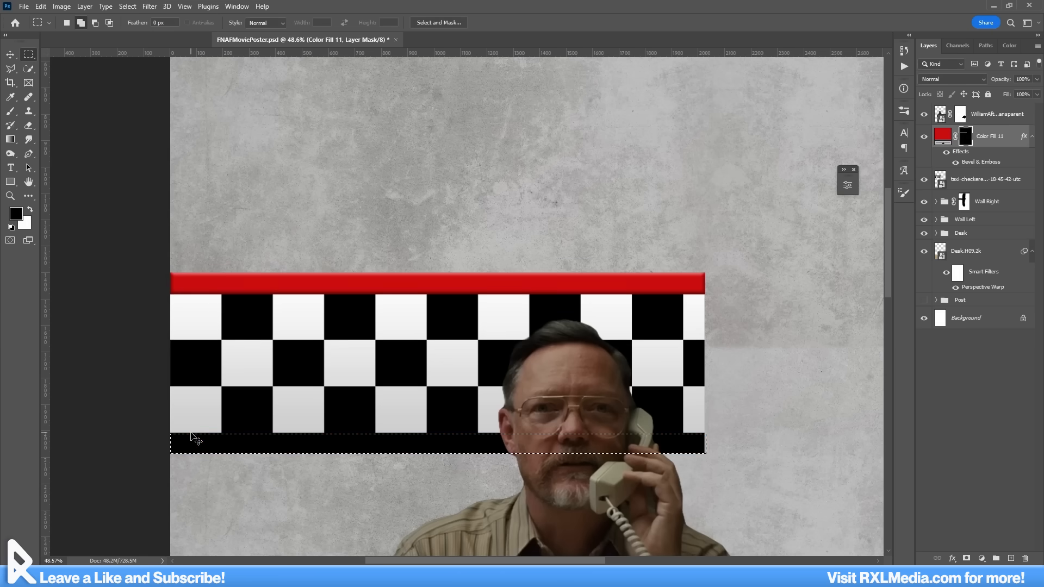
key("ctrl+BackSpace")
key("ctrl+d")
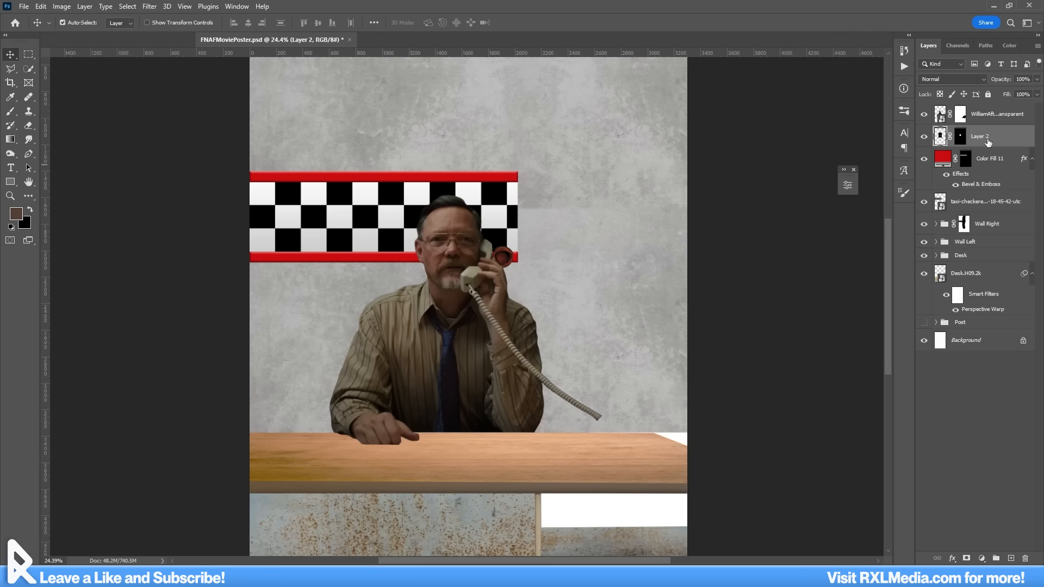
Step: Bring the bear head in front of the man, enlarge it to about 304%, and place it at the desk's left end
left_click_drag(1004, 110, 1003, 111)
key("ctrl+t")
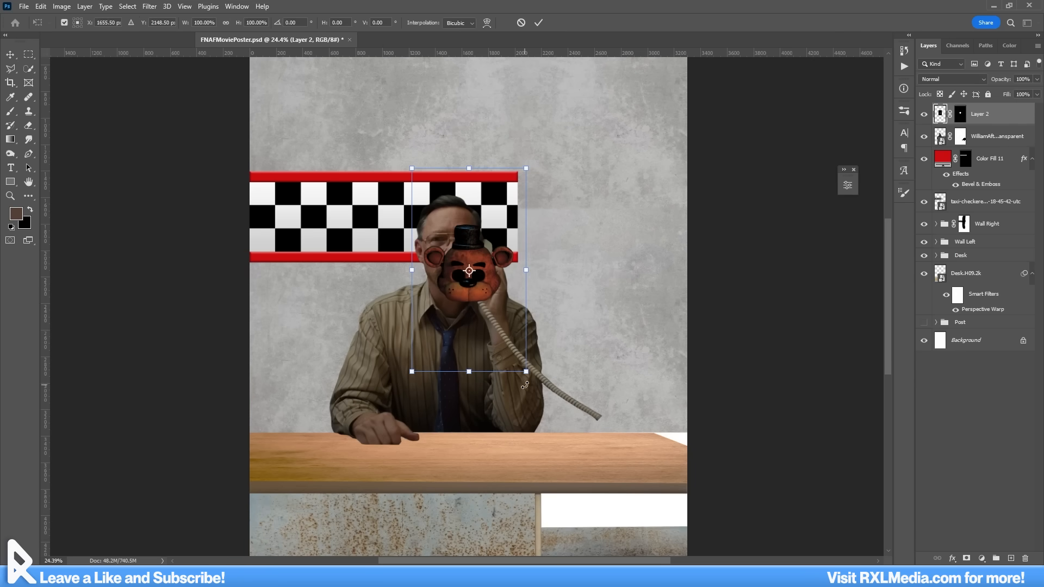
left_click_drag(571, 374, 777, 506)
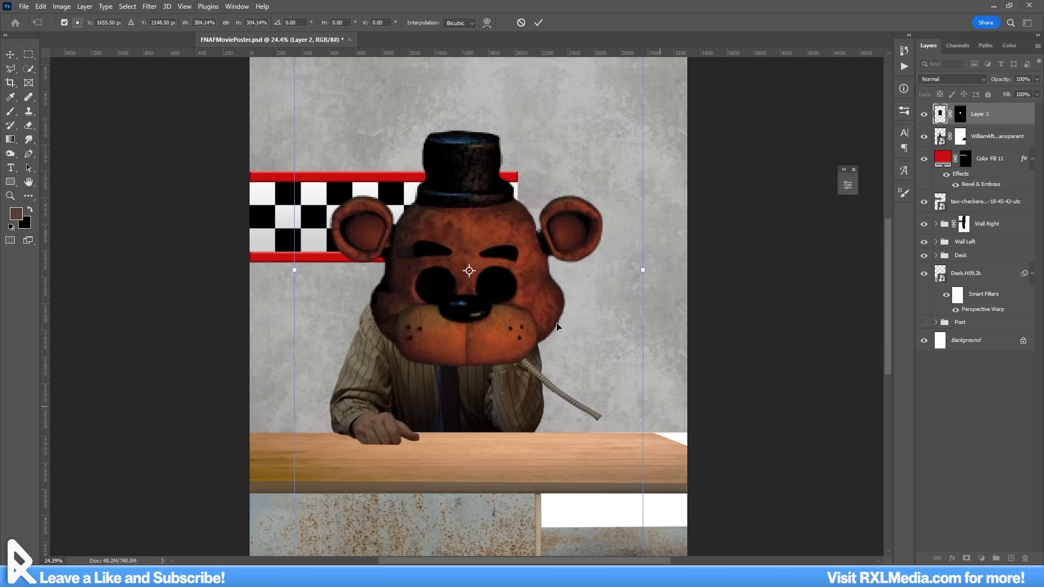
left_click_drag(602, 369, 395, 488)
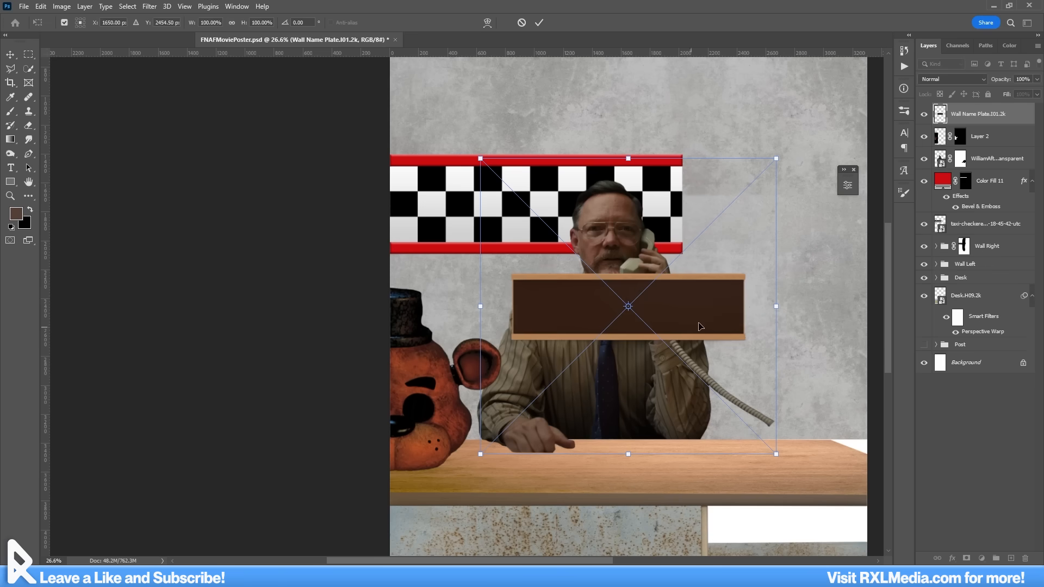
Step: Place the name plate and retro telephone on the desk, and mask out the telephone's handset with the outlined path
left_click_drag(707, 305, 628, 437)
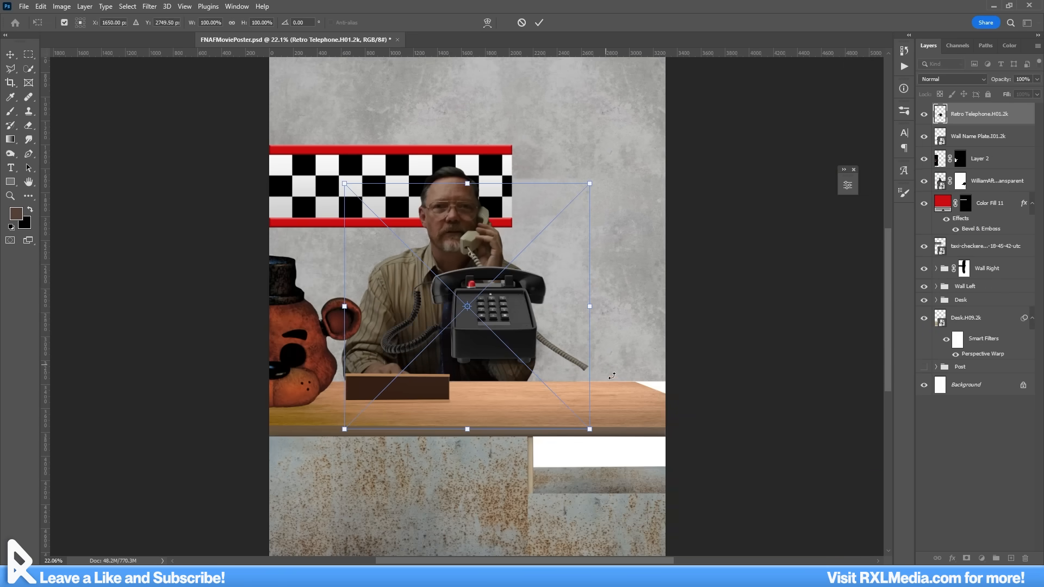
left_click_drag(592, 436, 622, 414)
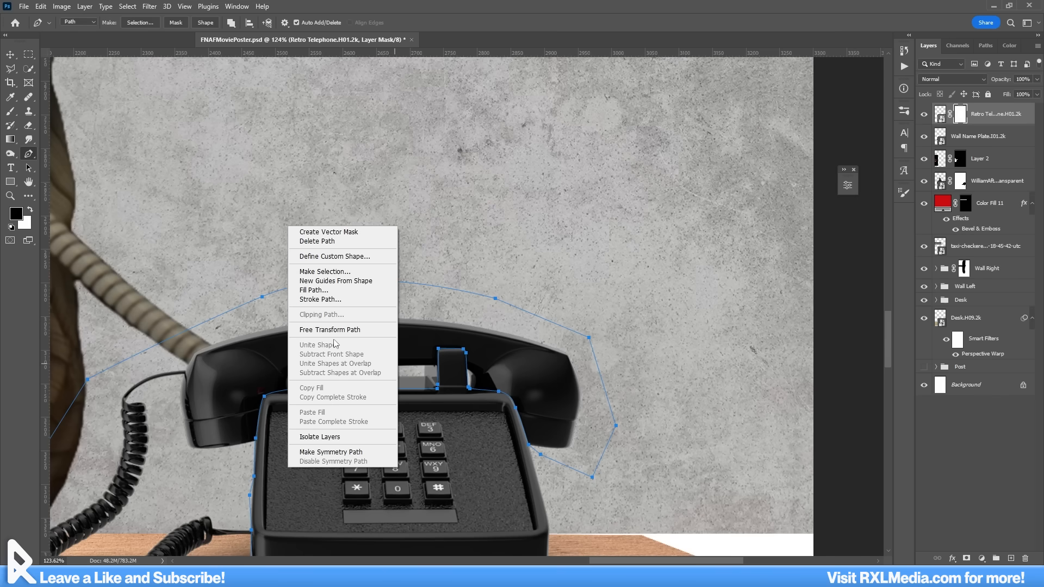
left_click(334, 291)
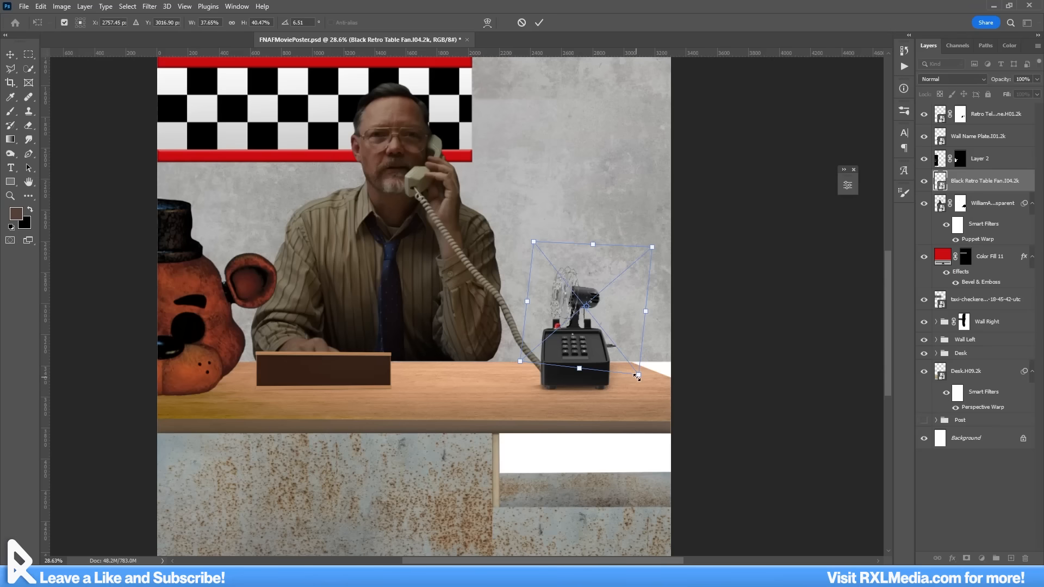
Step: Enlarge the black table fan to about 77% width and 83% height and place it behind the telephone at the desk's right end
left_click_drag(639, 375, 708, 432)
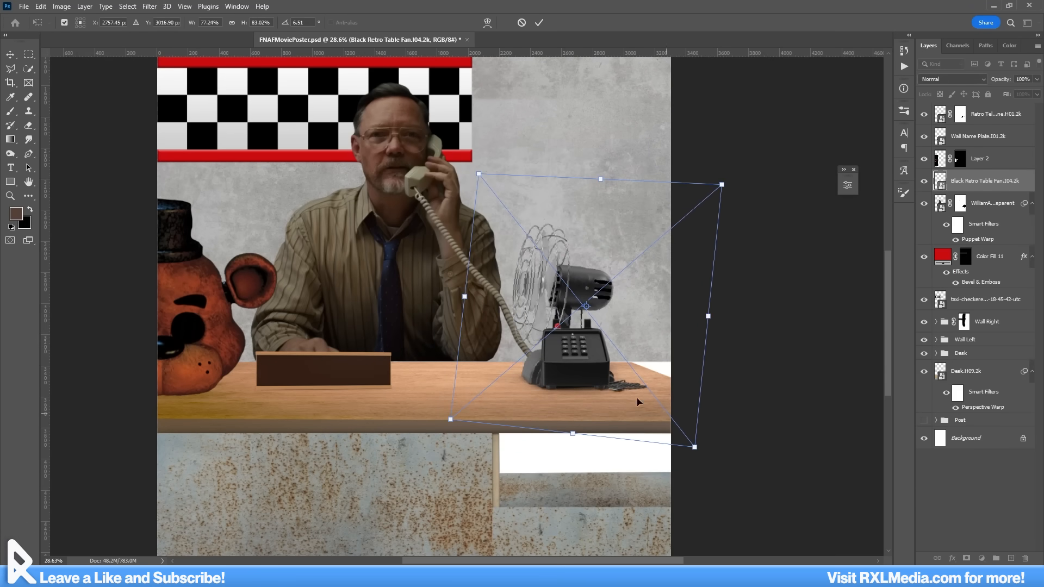
left_click_drag(638, 401, 723, 404)
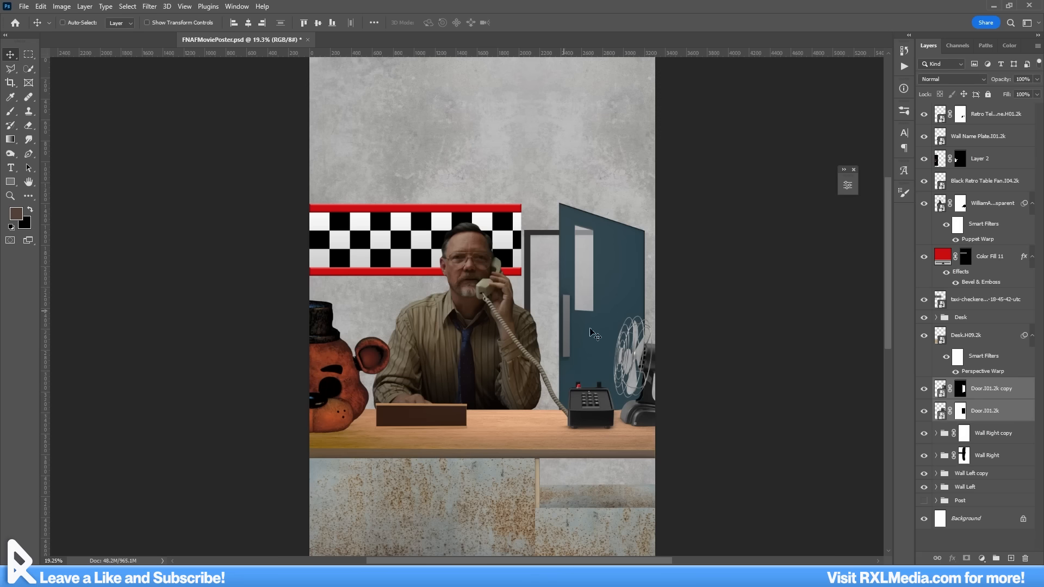
key("ctrl+t")
left_click_drag(712, 346, 791, 370)
left_click_drag(637, 472, 666, 453)
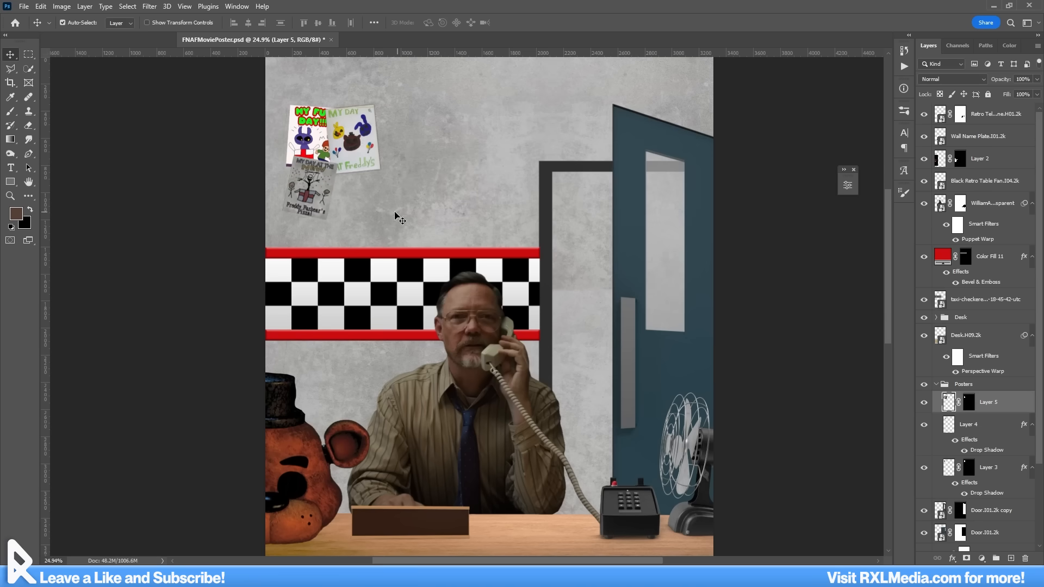
Step: Scale the whole Posters group to about 104% and shift it up and left on the wall
left_click(977, 385)
mouse_move(419, 275)
left_mouse_down()
mouse_move(443, 287)
mouse_move(440, 273)
left_mouse_up()
left_click_drag(415, 240, 395, 211)
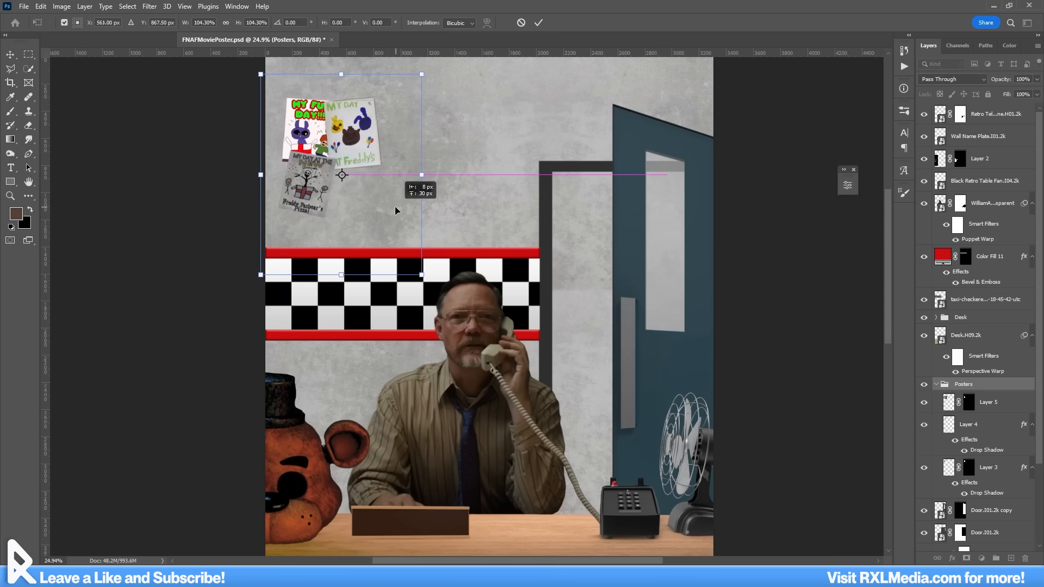
key("Return")
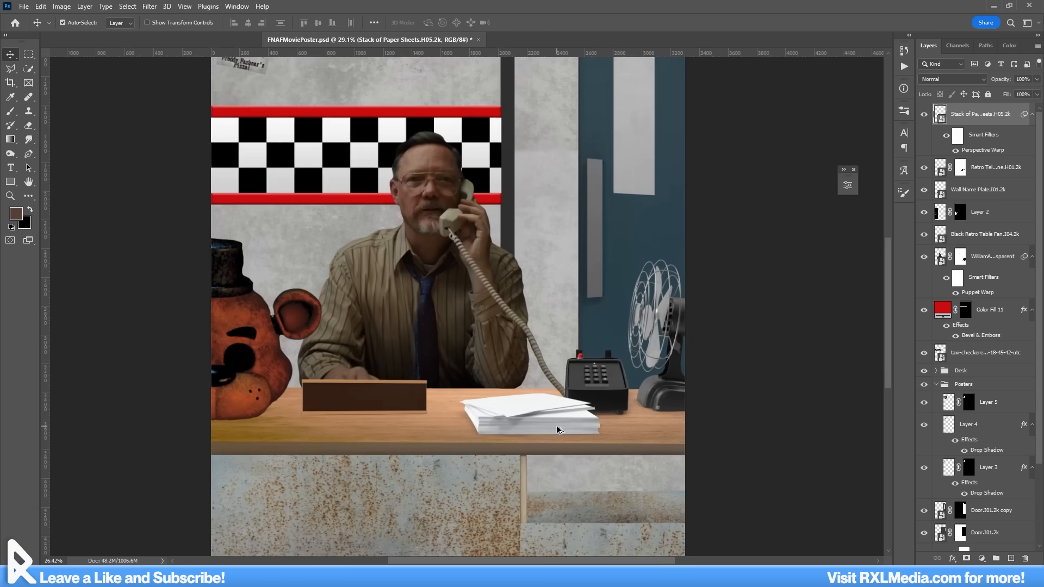
Step: Examine the poster's overall composition, including the stack of paper, the desk props and the wall drawings
scroll(525, 404, "down", 3)
scroll(526, 404, "up", 4)
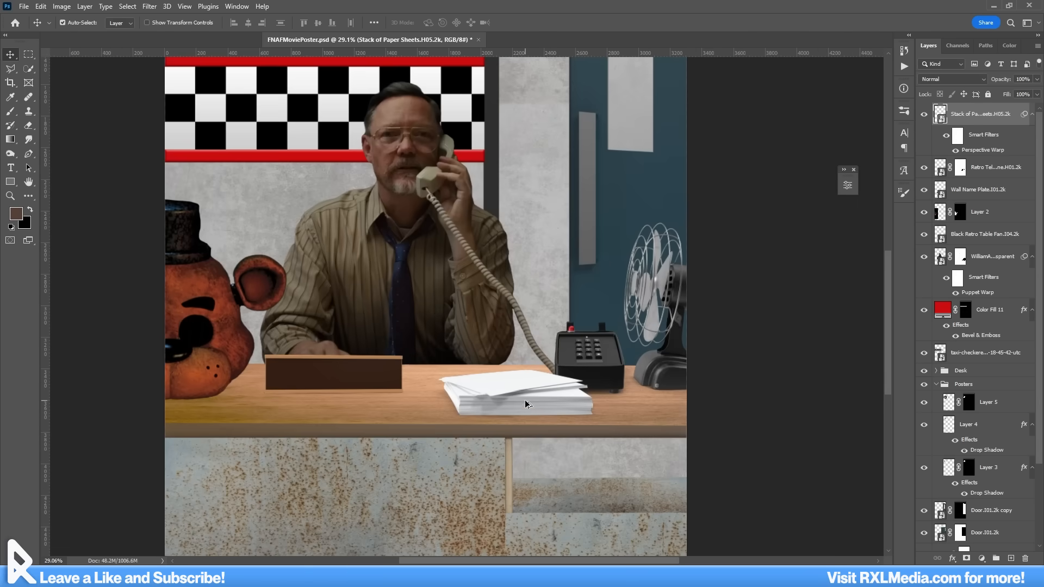
scroll(517, 404, "down", 3)
scroll(485, 325, "up", 3)
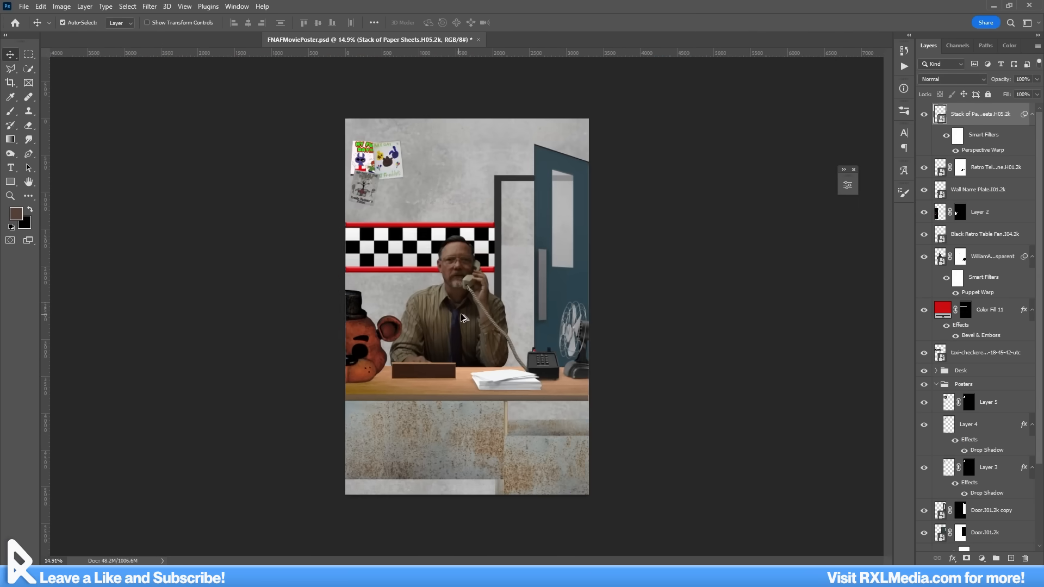
scroll(464, 349, "down", 3)
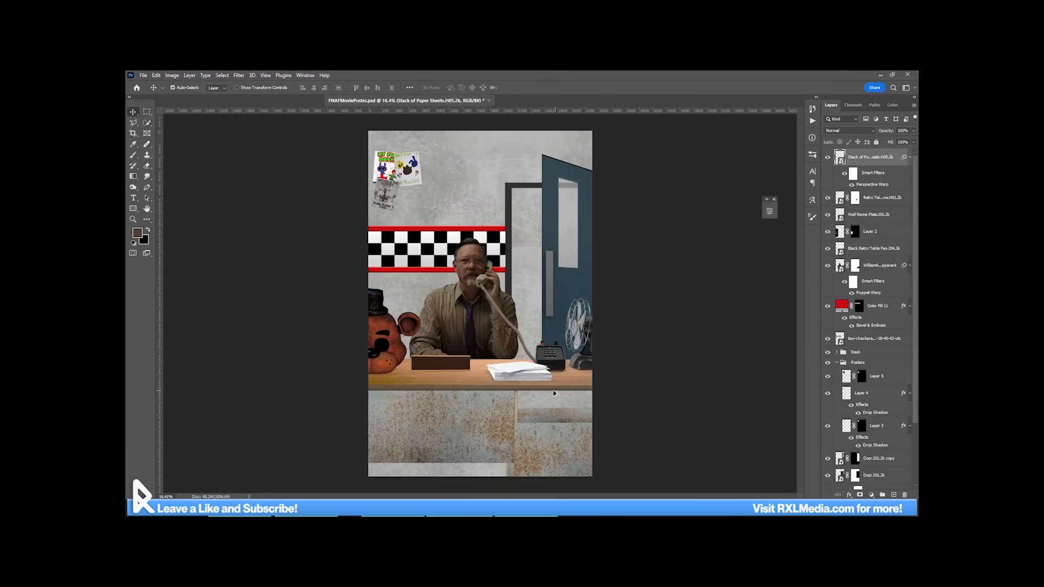
scroll(524, 404, "up", 3)
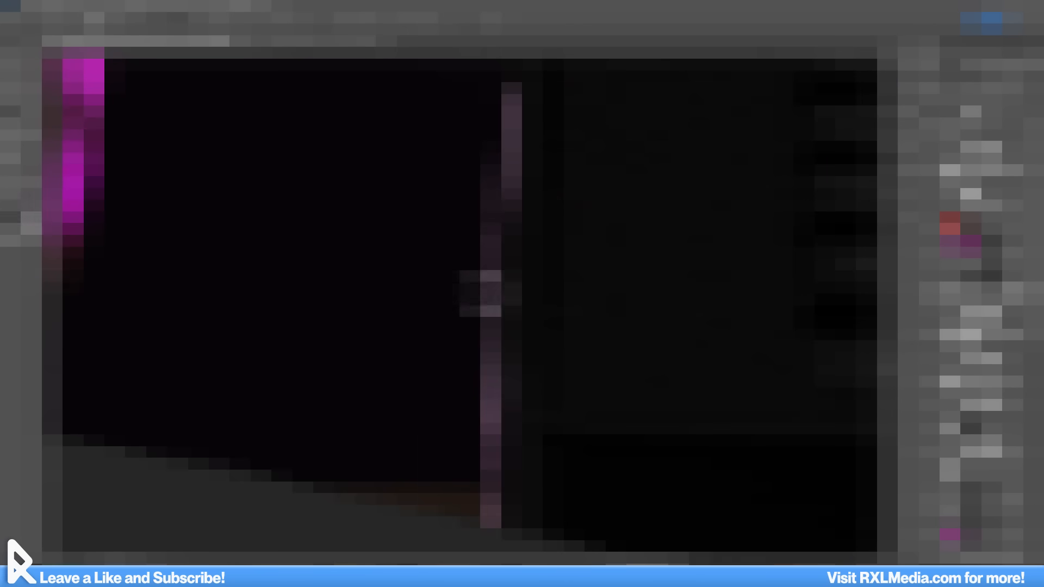
scroll(481, 424, "down", 3)
scroll(441, 321, "up", 3)
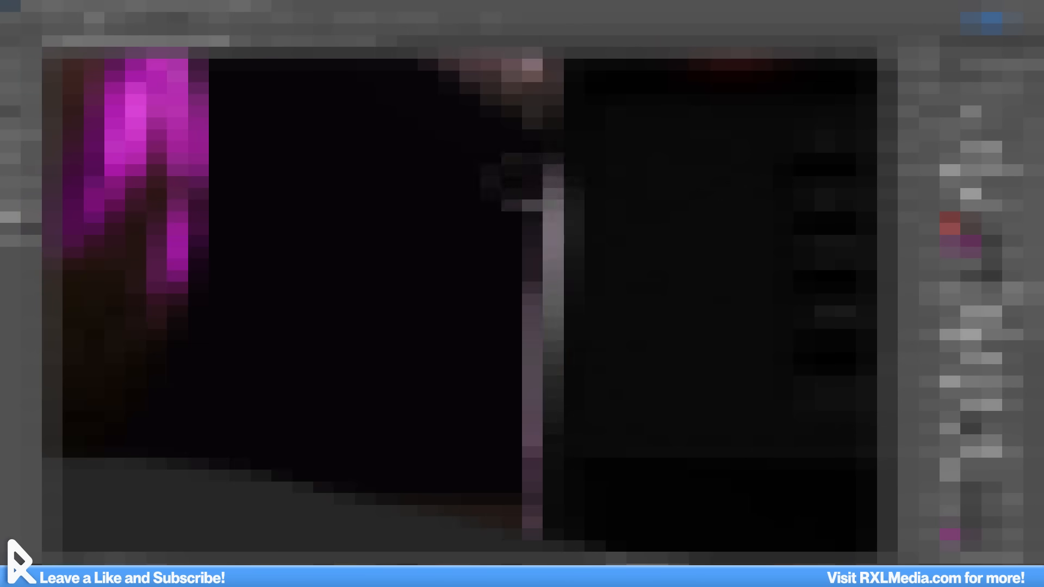
Step: Brush the mask of the doorway spotlight and brighten the light with an Exposure adjustment of +0.81
mouse_move(543, 179)
left_mouse_down()
mouse_move(532, 516)
mouse_move(522, 411)
left_mouse_up()
key("x")
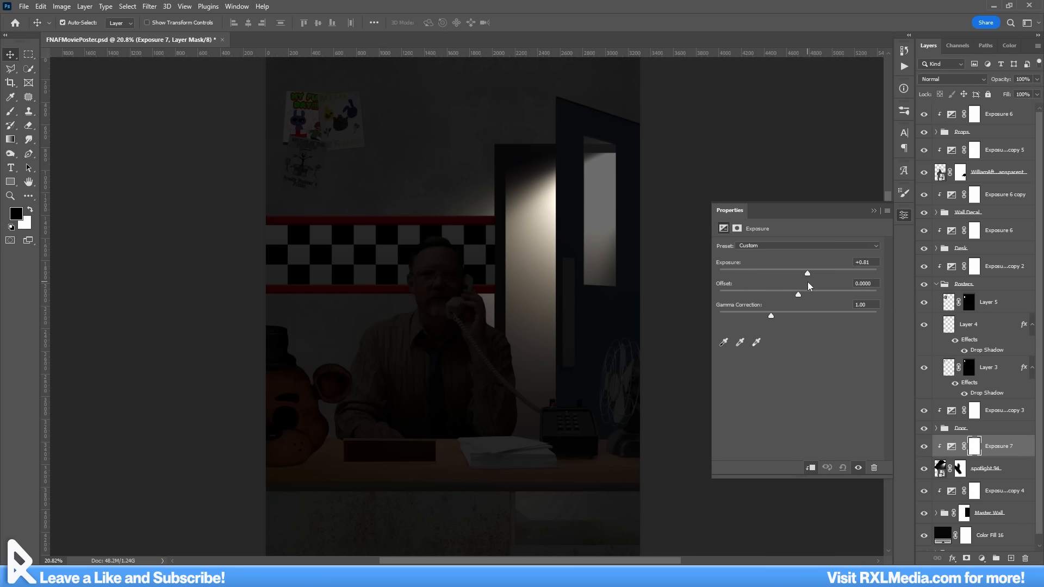
left_click(874, 210)
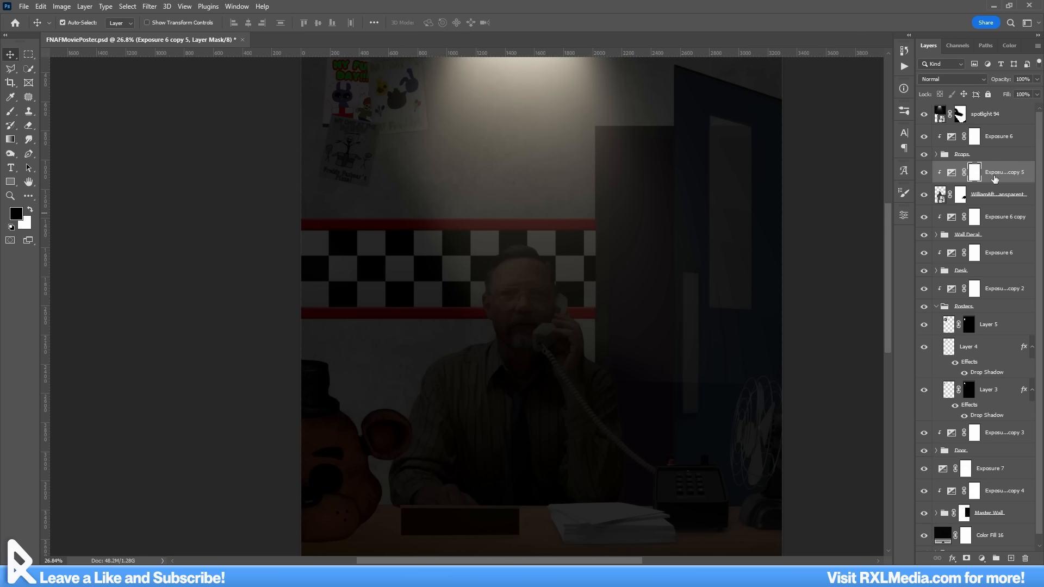
Step: Try brushing light onto the man's head on the mask of the Exposure 6 copy 5 layer
key("b")
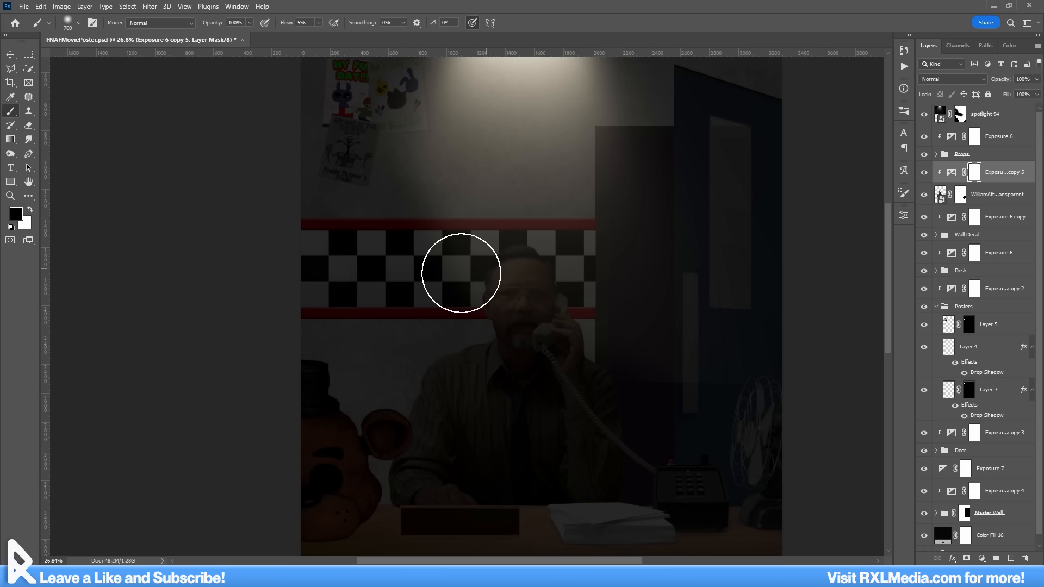
scroll(502, 279, "up", 5)
left_click_drag(547, 238, 532, 229)
key("ctrl+z")
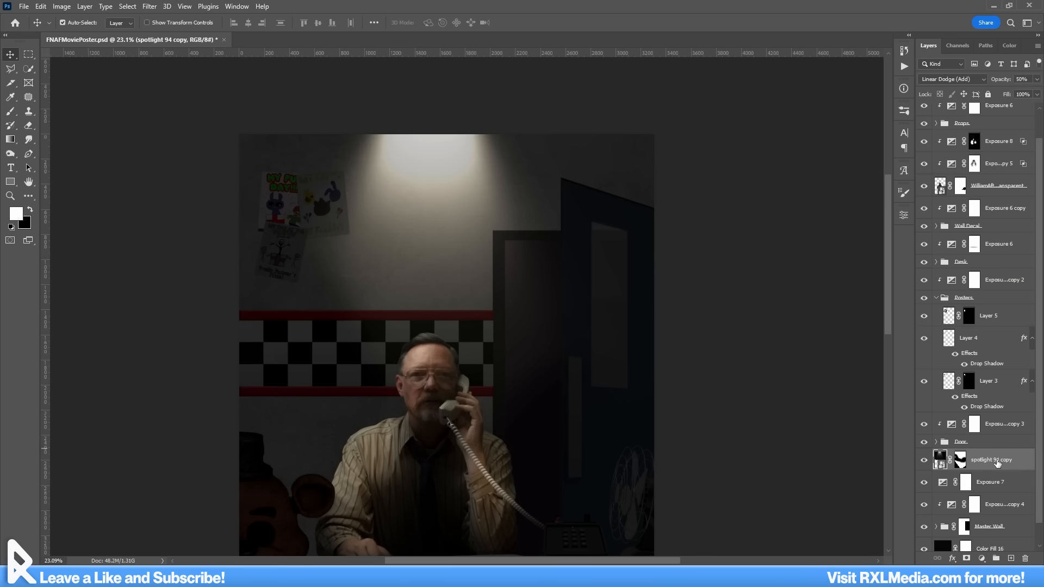
Step: Move the spotlight 94 copy from the wall down and right towards the doorway
key("ctrl+t")
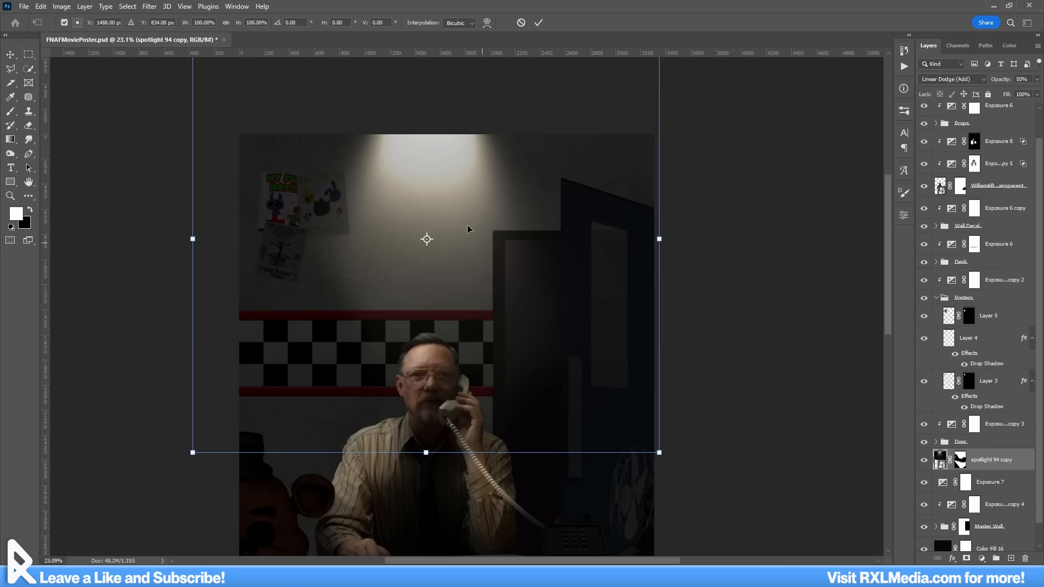
left_click_drag(469, 228, 642, 458)
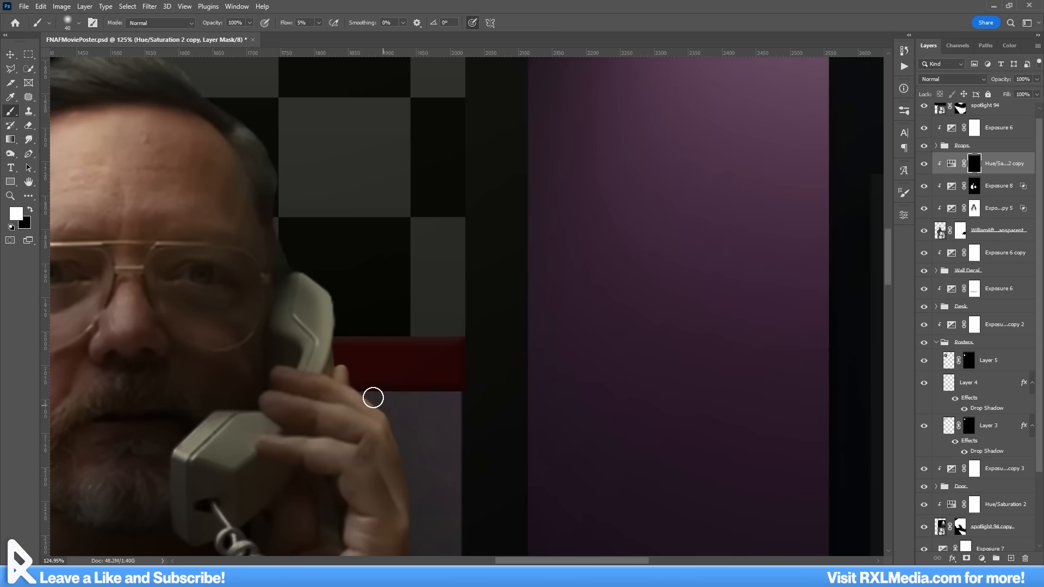
Step: Split the Underlying Layer shadow threshold to 0 / 165 in the Blend If options of Hue/Saturation 2 copy
scroll(387, 416, "up", 5)
double_click(1025, 170)
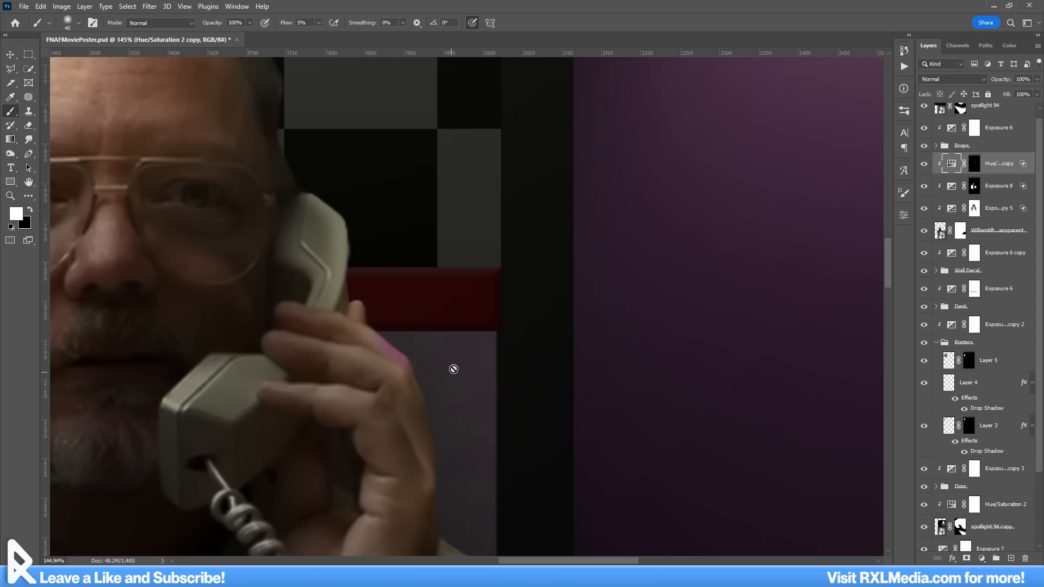
Step: Apply the blending options and open the adjustment settings of the Hue/Saturation 2 copy layer
left_click(452, 366)
key("Return")
double_click(950, 164)
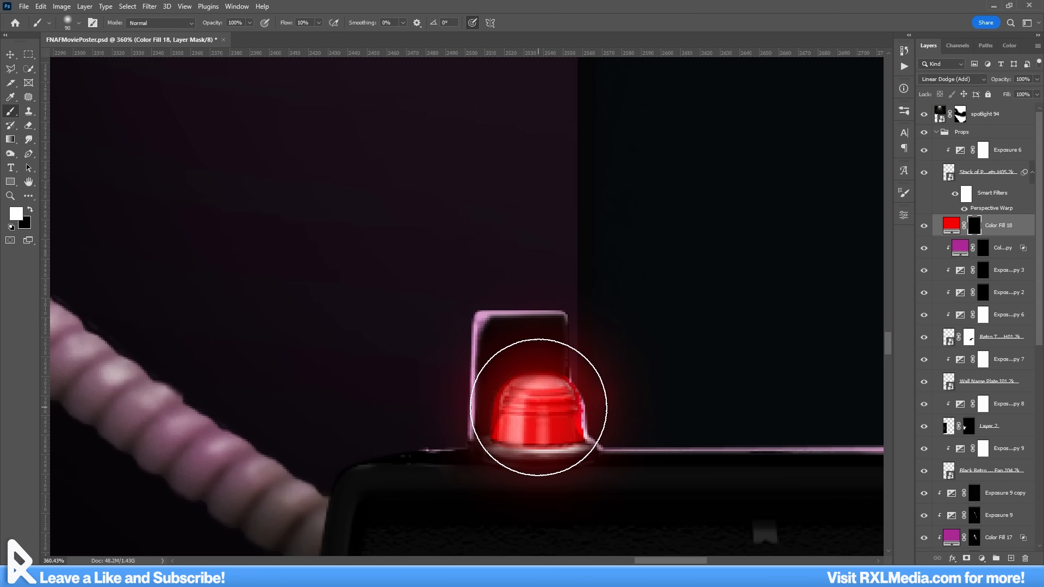
scroll(538, 407, "down", 5)
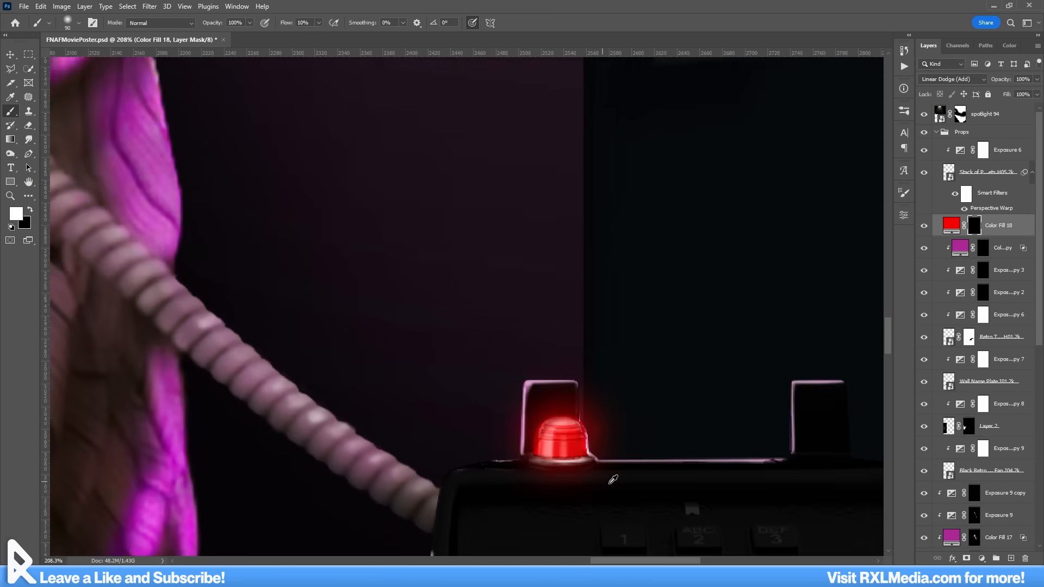
scroll(592, 470, "up", 6)
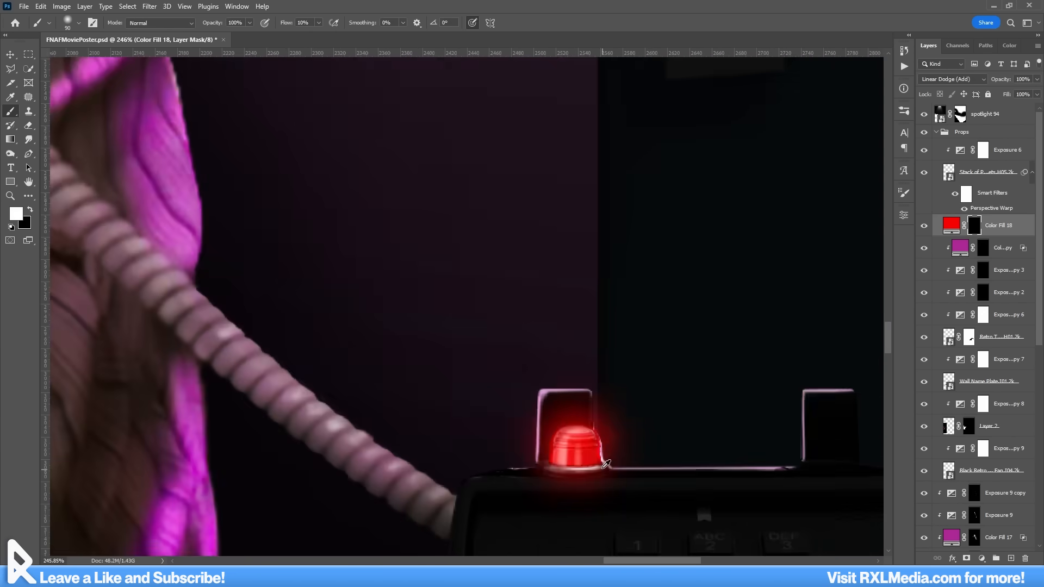
scroll(601, 463, "down", 2)
scroll(607, 460, "down", 3)
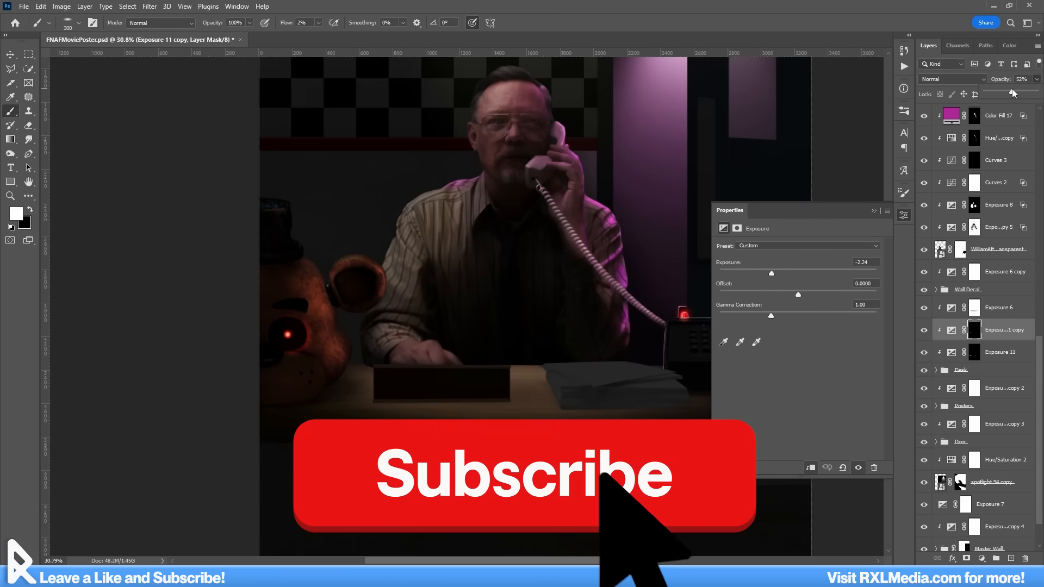
Step: Duplicate the exposure adjustment clipped to the Freddy head layer
key("v")
left_click(296, 395)
scroll(1004, 259, "up", 3)
key("ctrl+j")
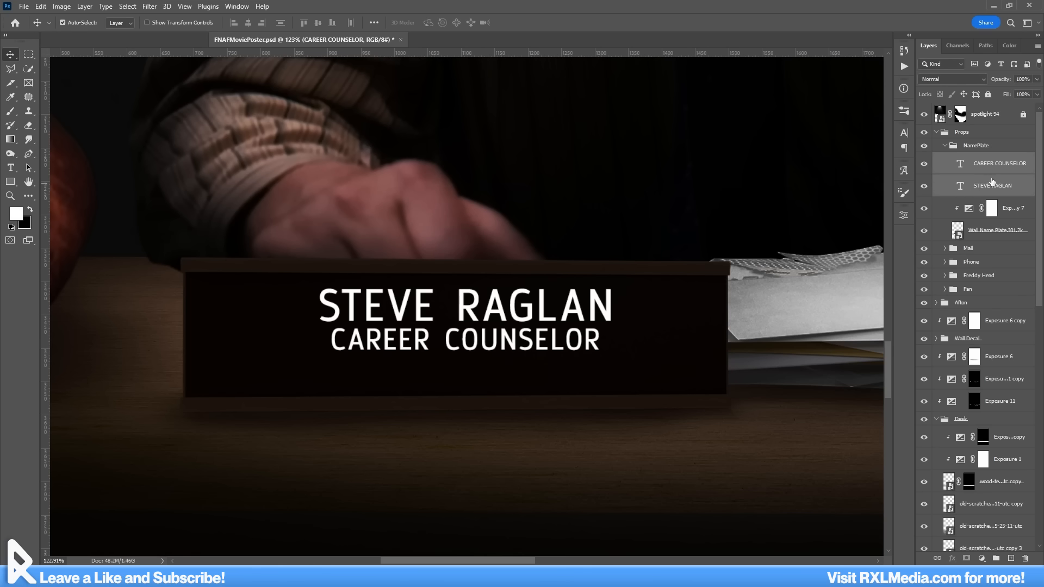
Step: Enlarge the Name text group on the desk nameplate
double_click(982, 159)
key("ctrl+t")
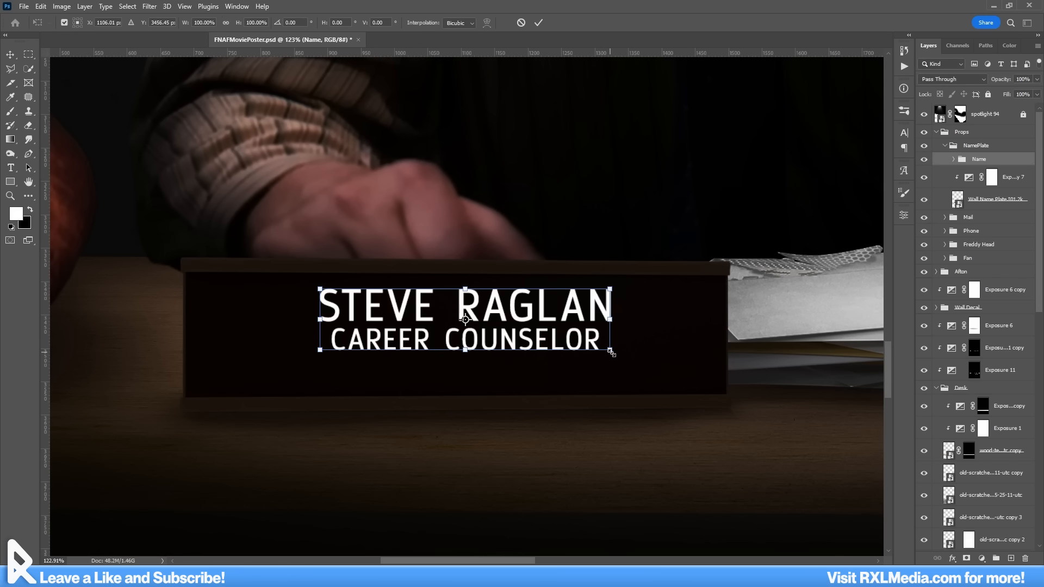
left_click_drag(612, 352, 641, 347)
key("Return")
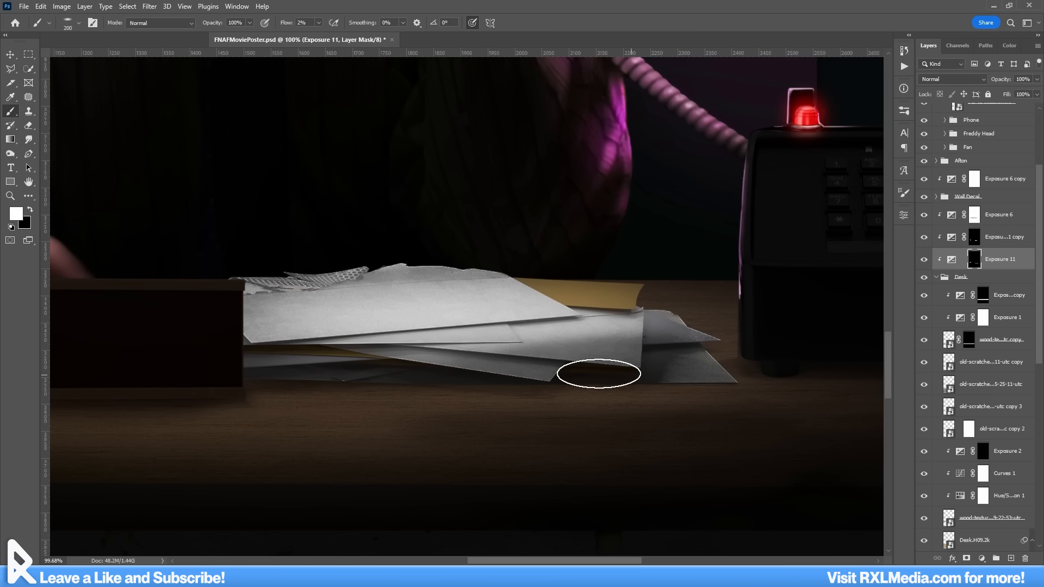
Step: Toggle the visibility of the Door.I01.2k copy layer to check the upper corner of the door frame
scroll(630, 460, "down", 5)
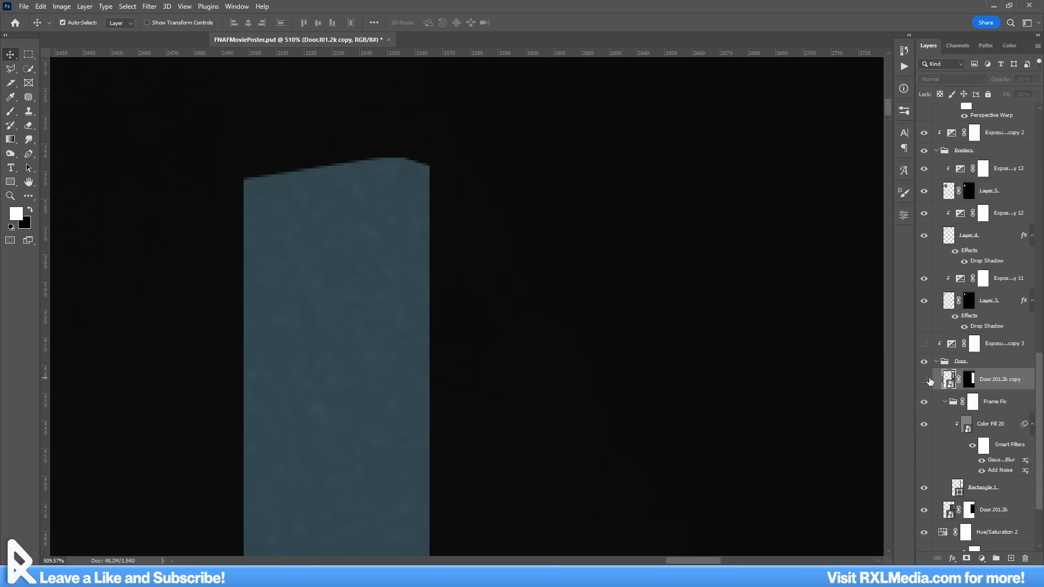
left_click(925, 379)
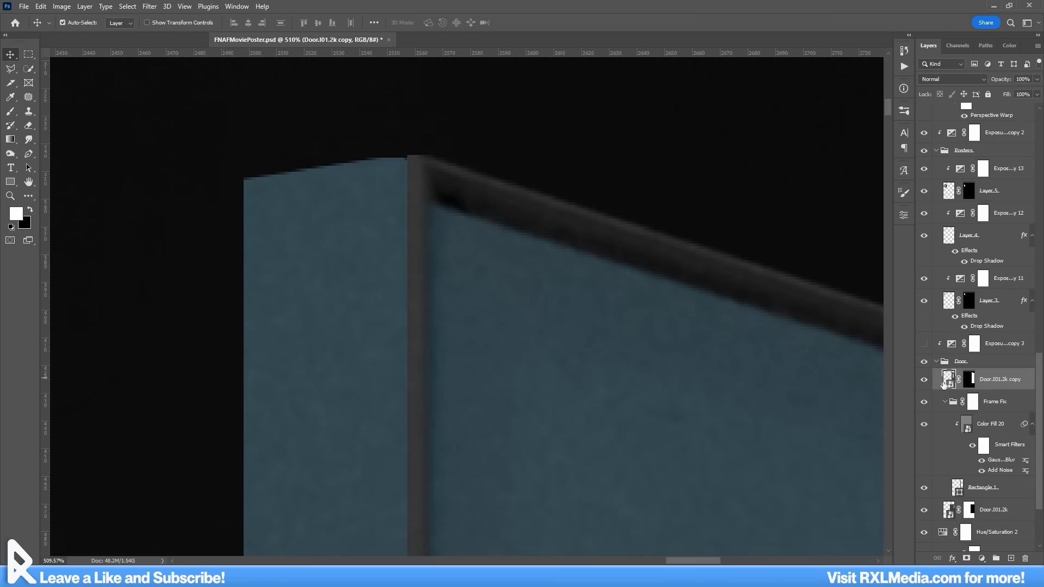